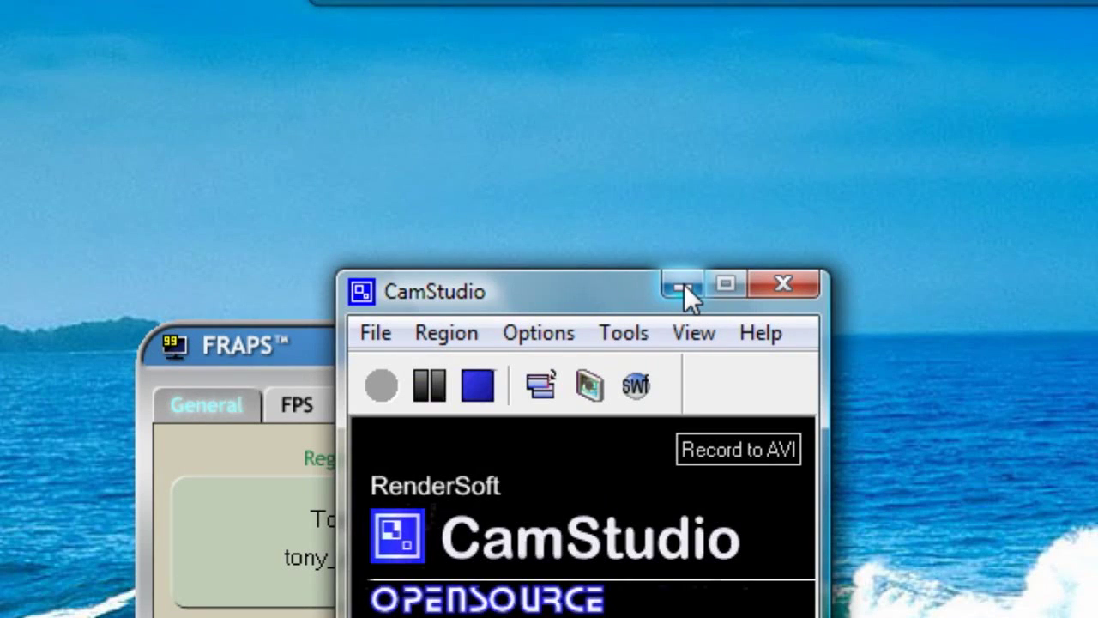
Step: Start the recording, reposition the Fraps window, and show the FPS page with F12/F11 hotkeys
left_click(683, 284)
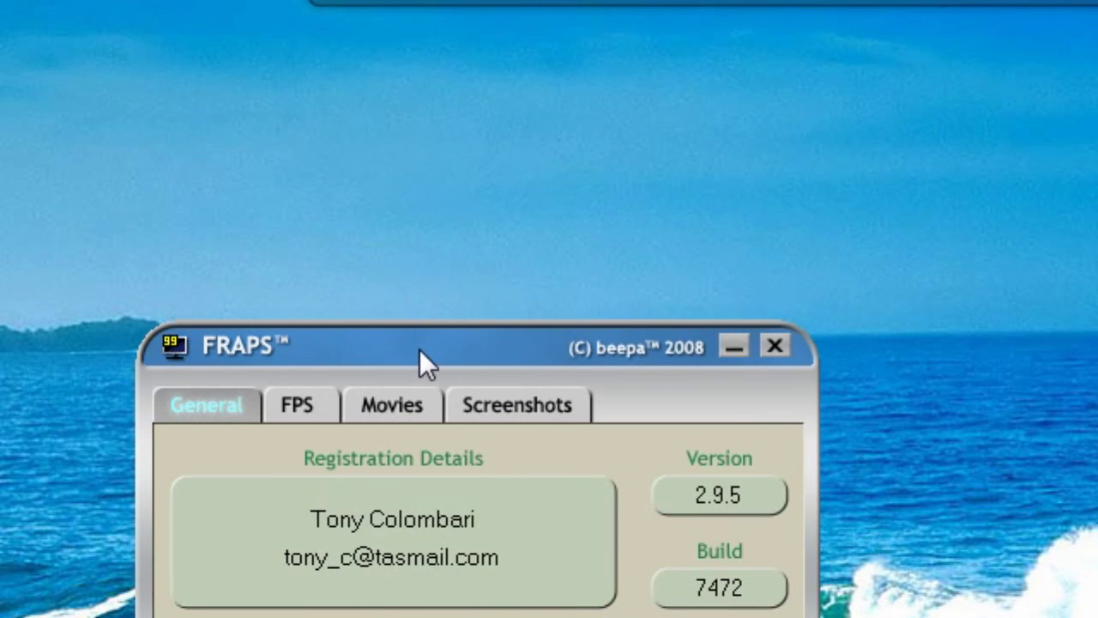
left_click_drag(420, 349, 432, 298)
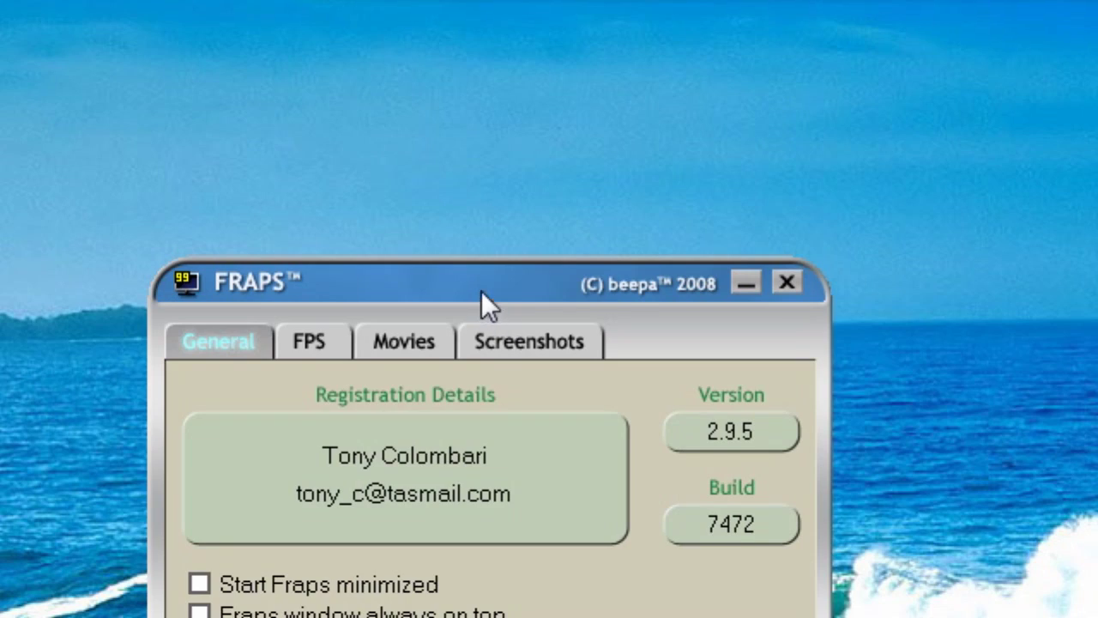
left_click_drag(482, 296, 702, 356)
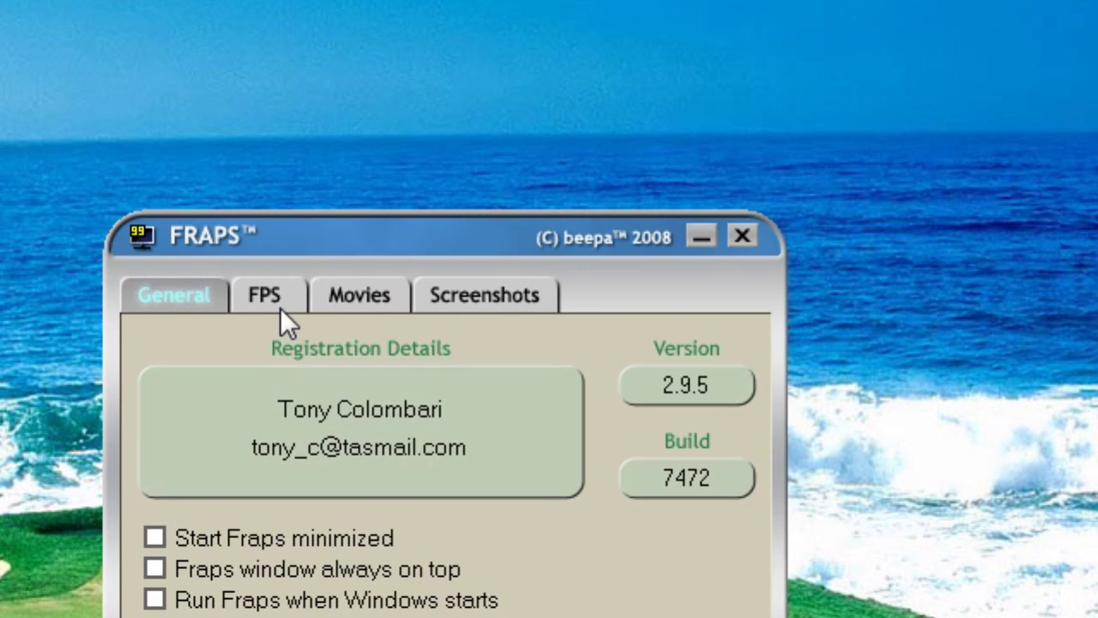
left_click(273, 296)
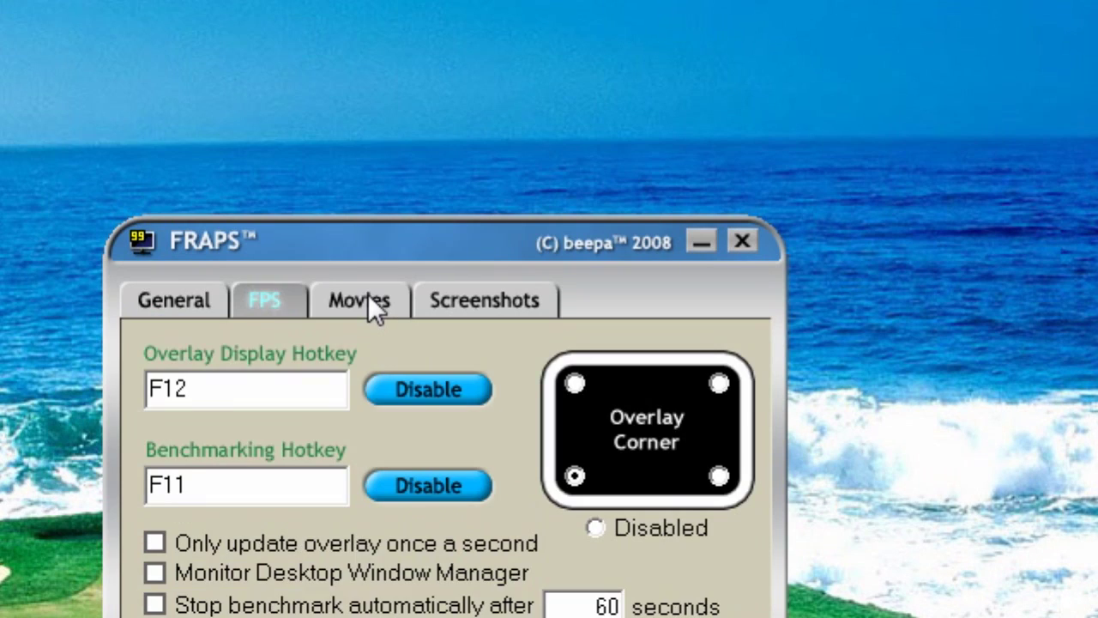
Step: Show the Movies settings, choose 30 fps capture, and select the F10 capture hotkey field
left_click(374, 150)
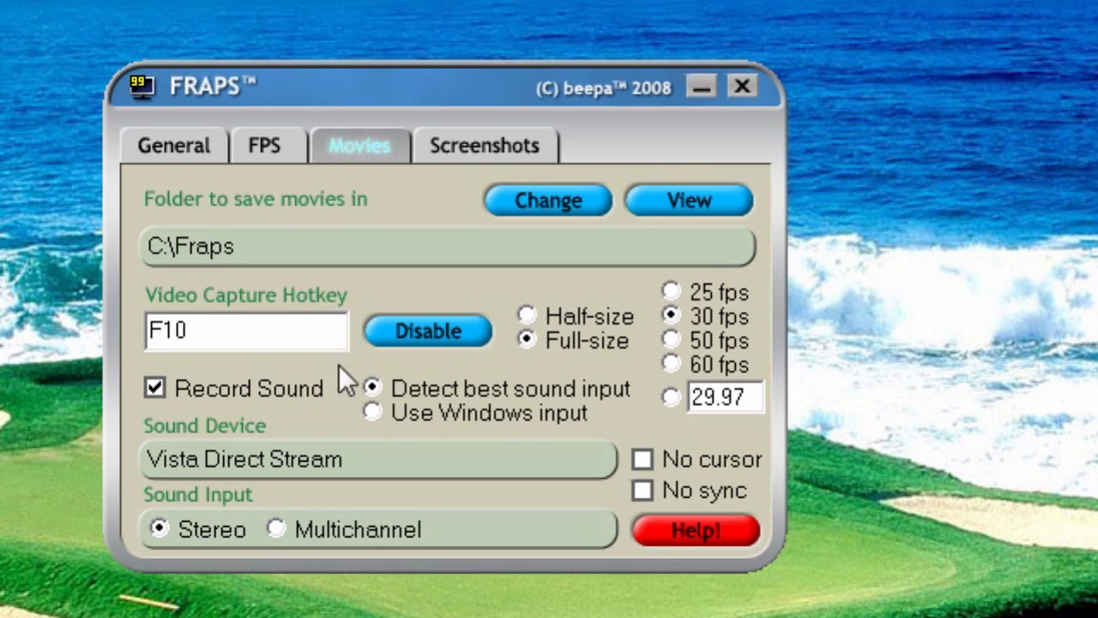
left_click(669, 317)
left_click(275, 331)
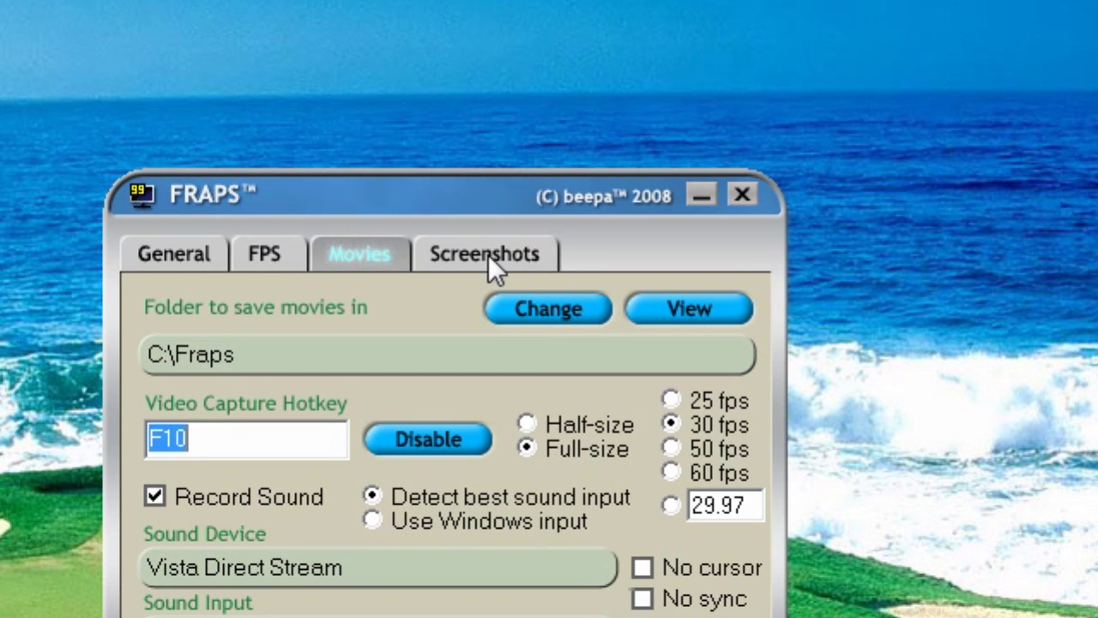
Step: Open the Screenshots settings, briefly switching to Movies and back
left_click(488, 255)
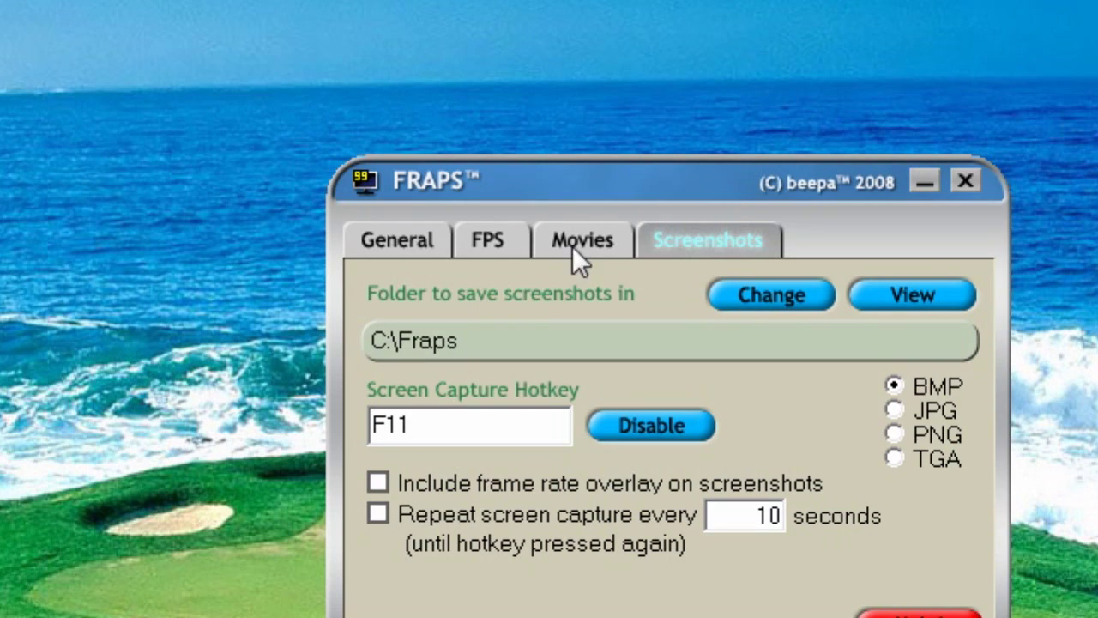
left_click(582, 24)
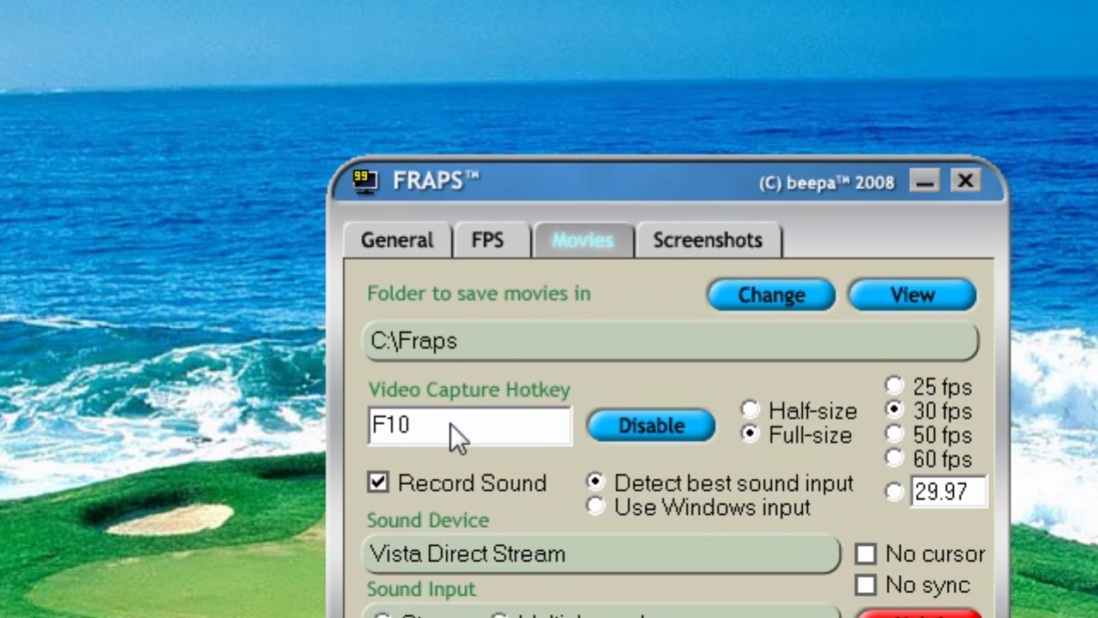
left_click(712, 244)
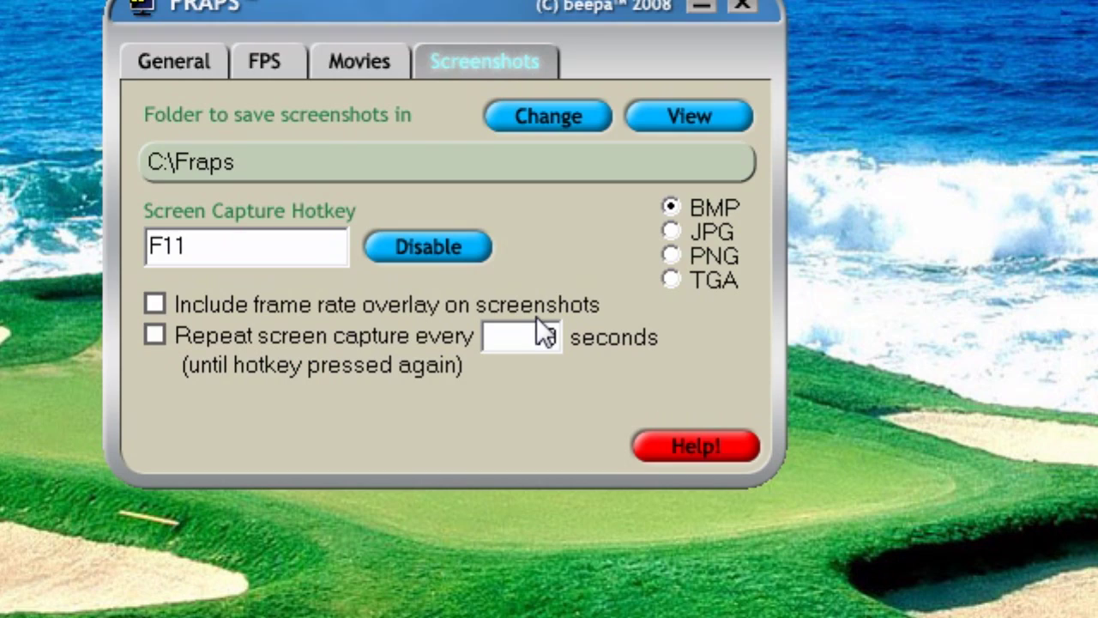
Step: Try the PNG and TGA screenshot formats, then settle on BMP
left_click(670, 256)
left_click(670, 279)
left_click(670, 208)
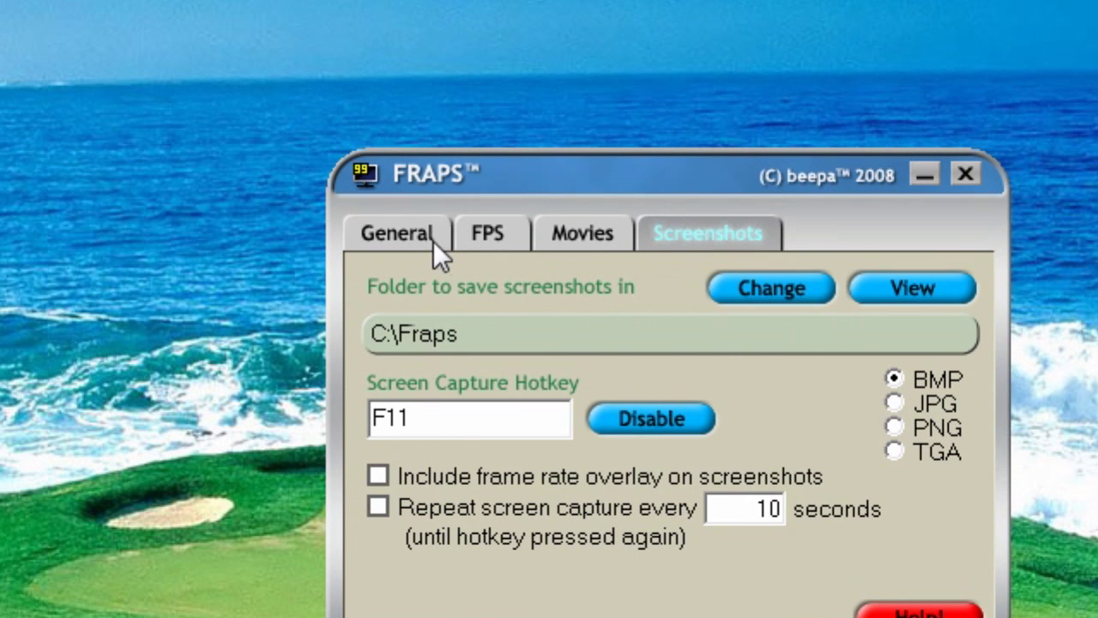
Step: View the General page showing version 2.9.5 build 7472, then close Fraps
left_click(174, 61)
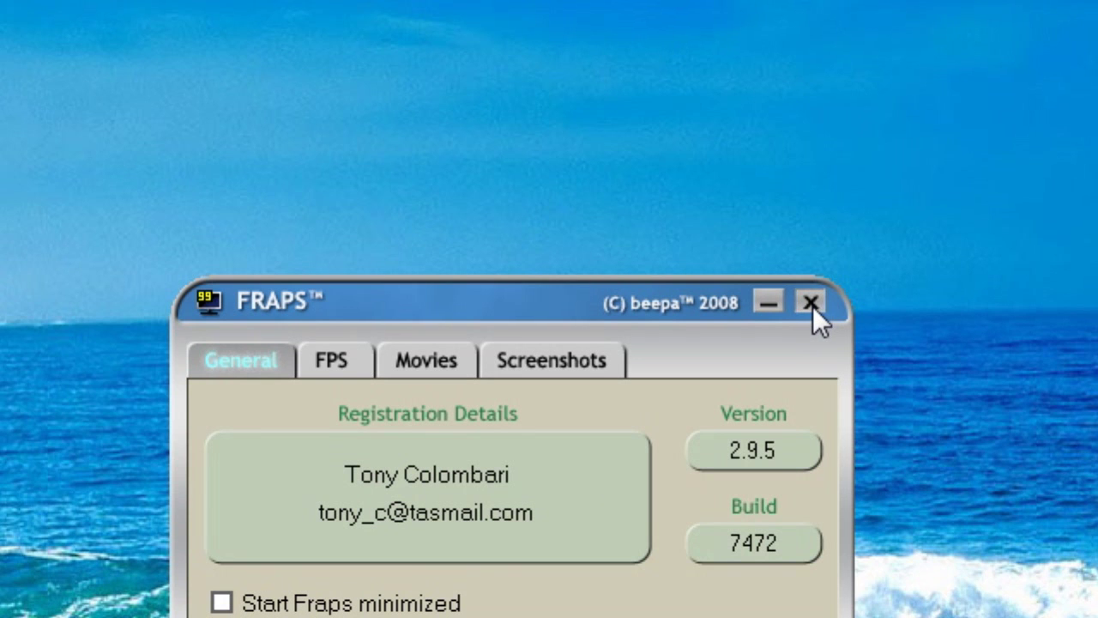
left_click(809, 122)
Step: Confirm exiting Fraps, then try relaunching it from the Start menu
left_click(725, 428)
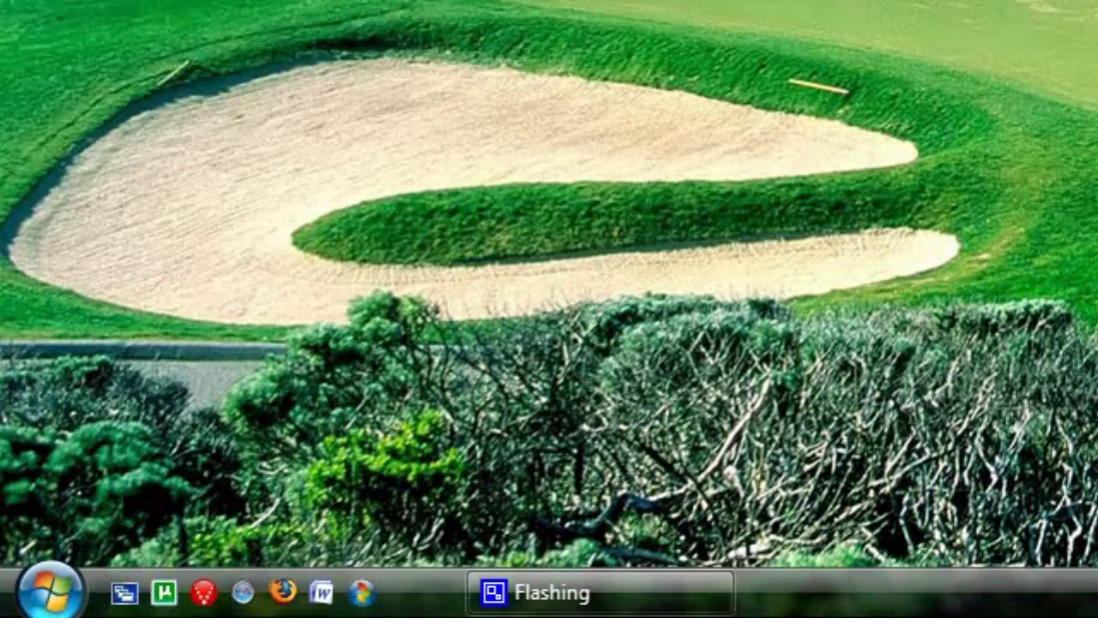
left_click(38, 590)
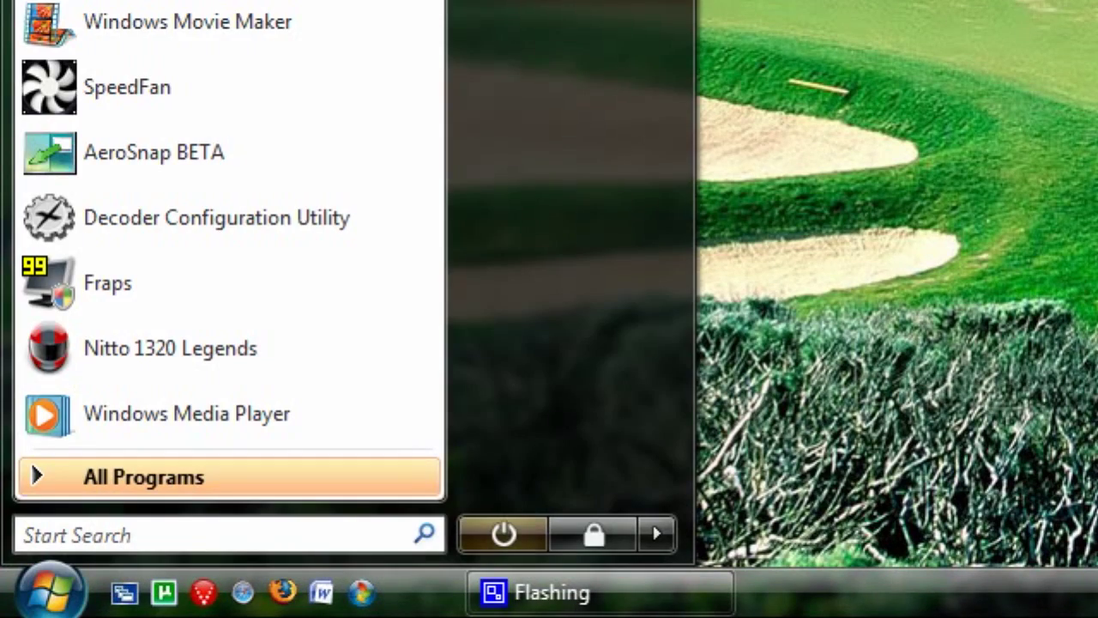
left_click(35, 583)
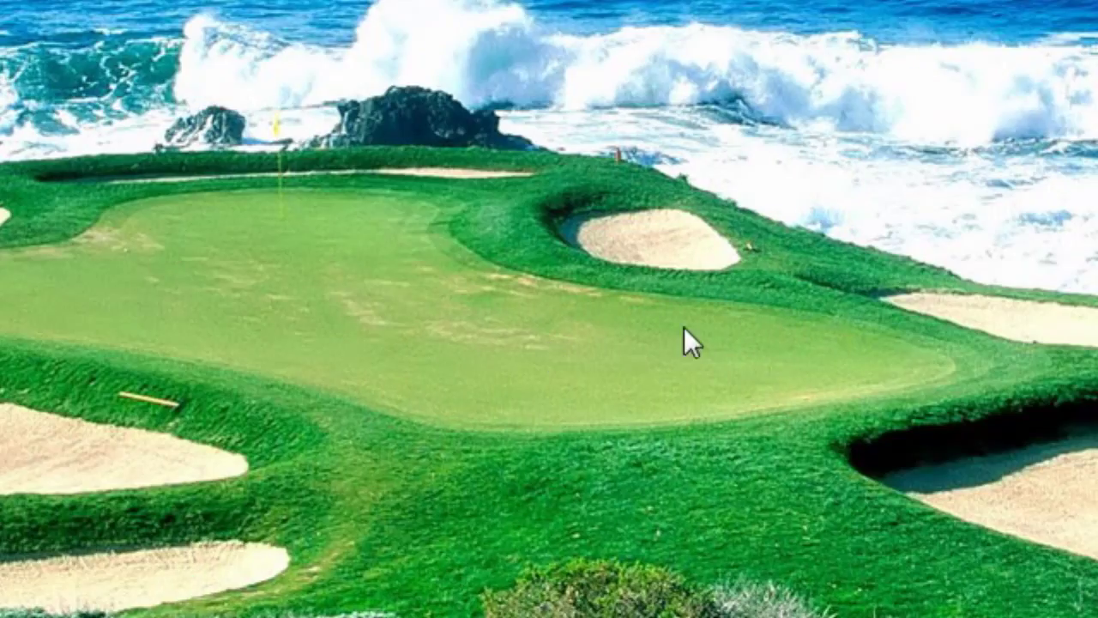
left_click(25, 605)
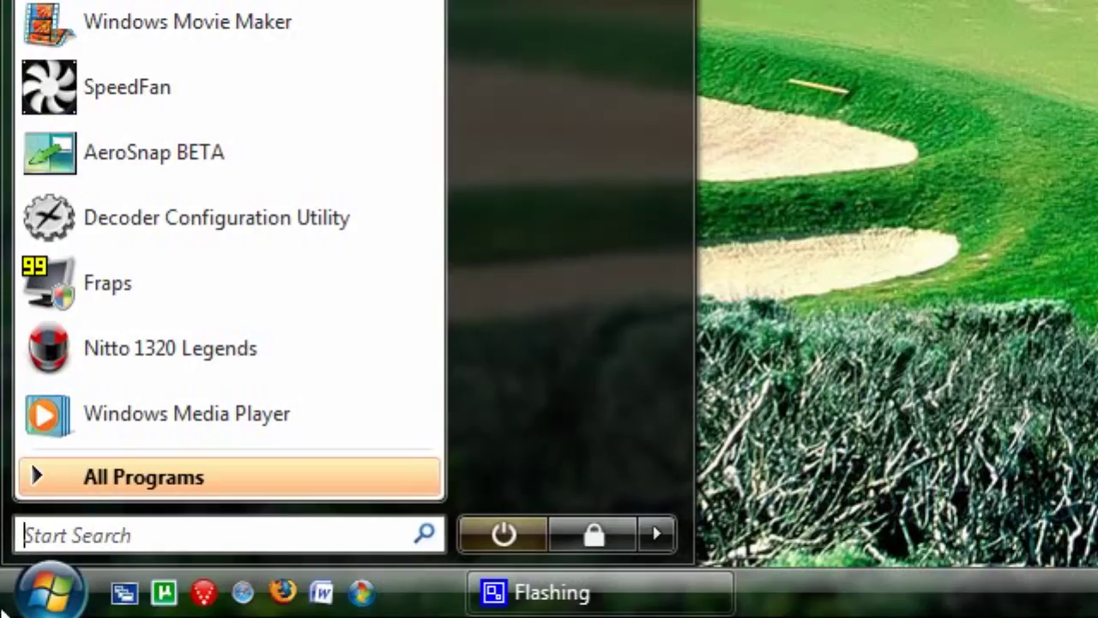
left_click(149, 281)
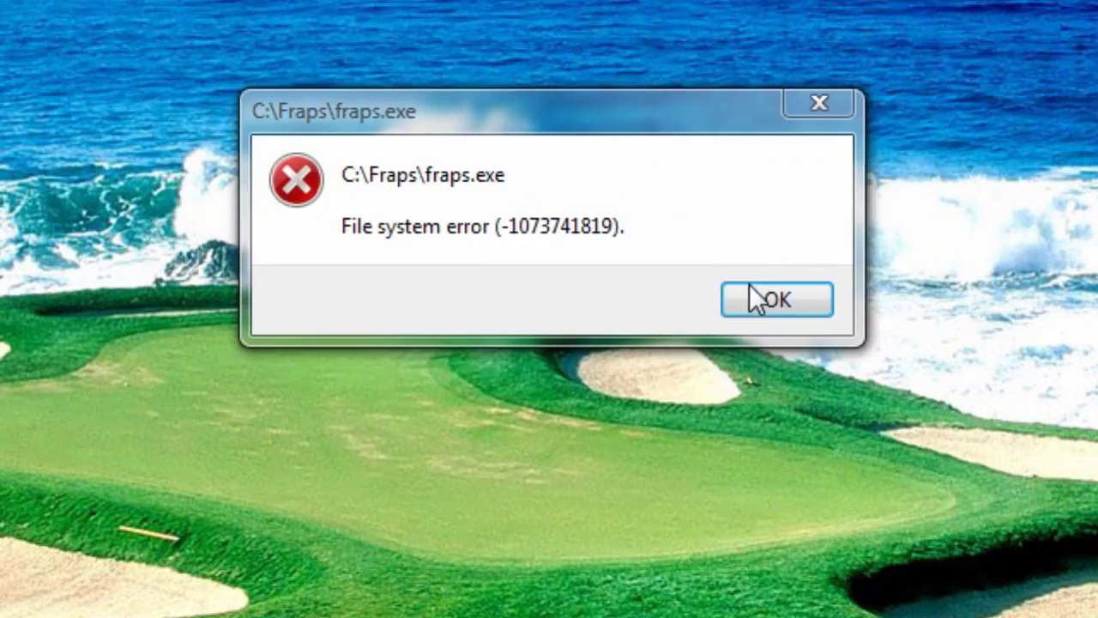
Step: Dismiss the fraps.exe error and tray balloon, then bring up CamStudio's status window
left_click(751, 294)
left_click(433, 603)
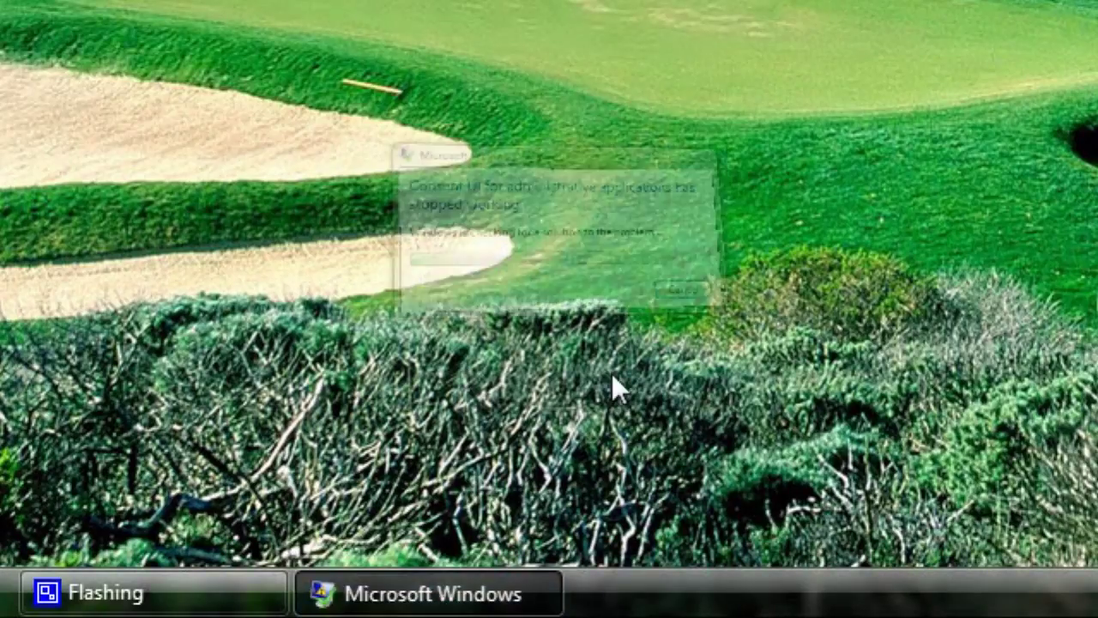
left_click(756, 244)
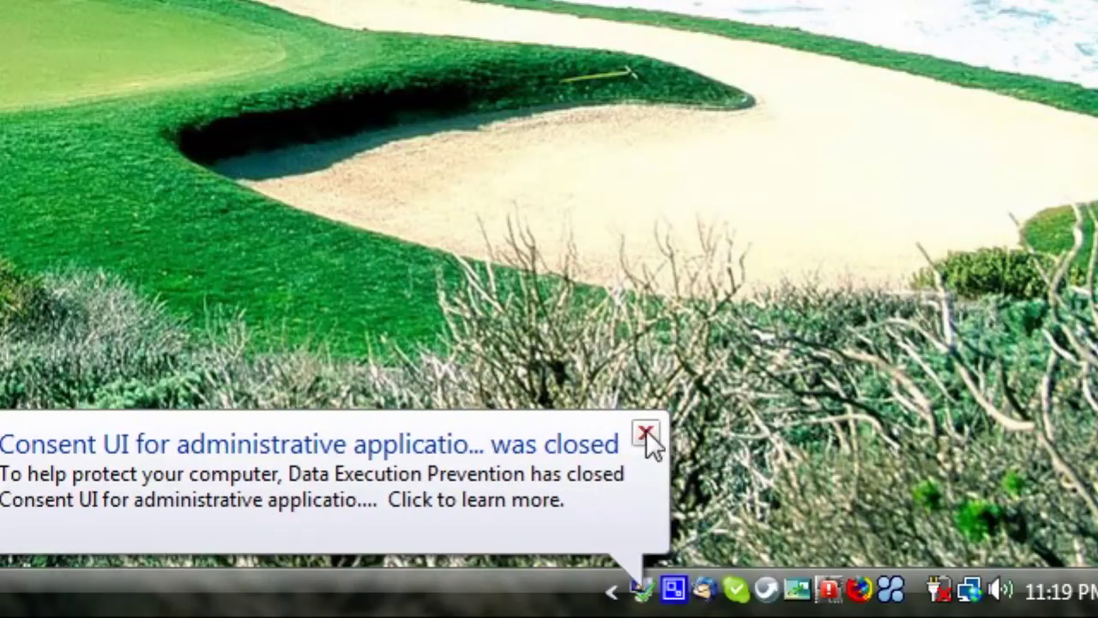
left_click(645, 435)
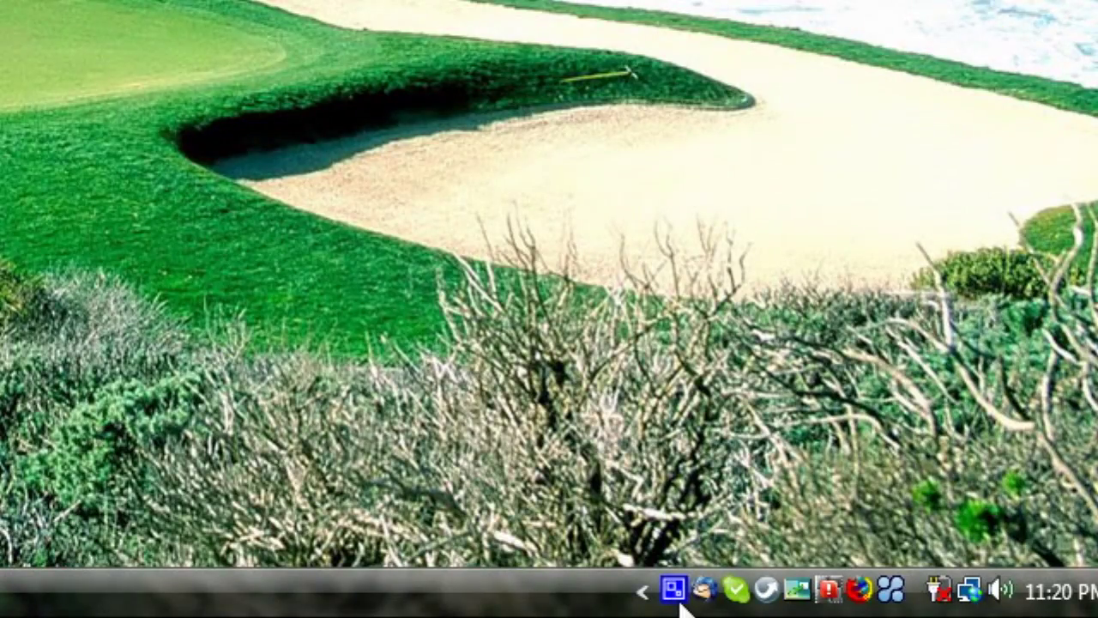
left_click(675, 589)
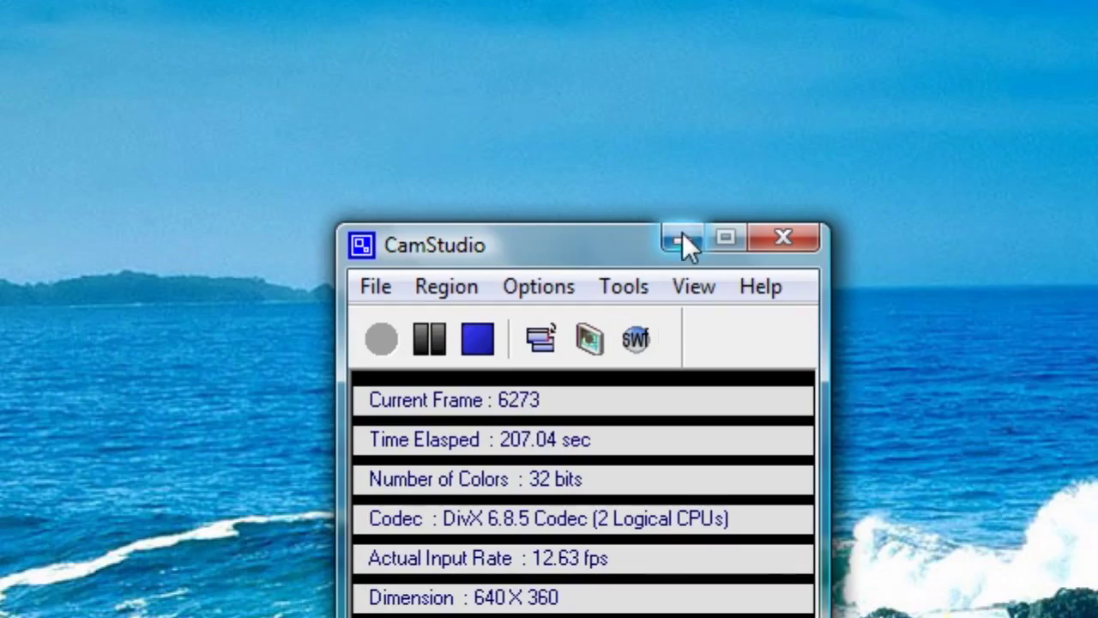
Step: Hide CamStudio, launch Firefox, and search Google for 'fraps'
left_click(683, 61)
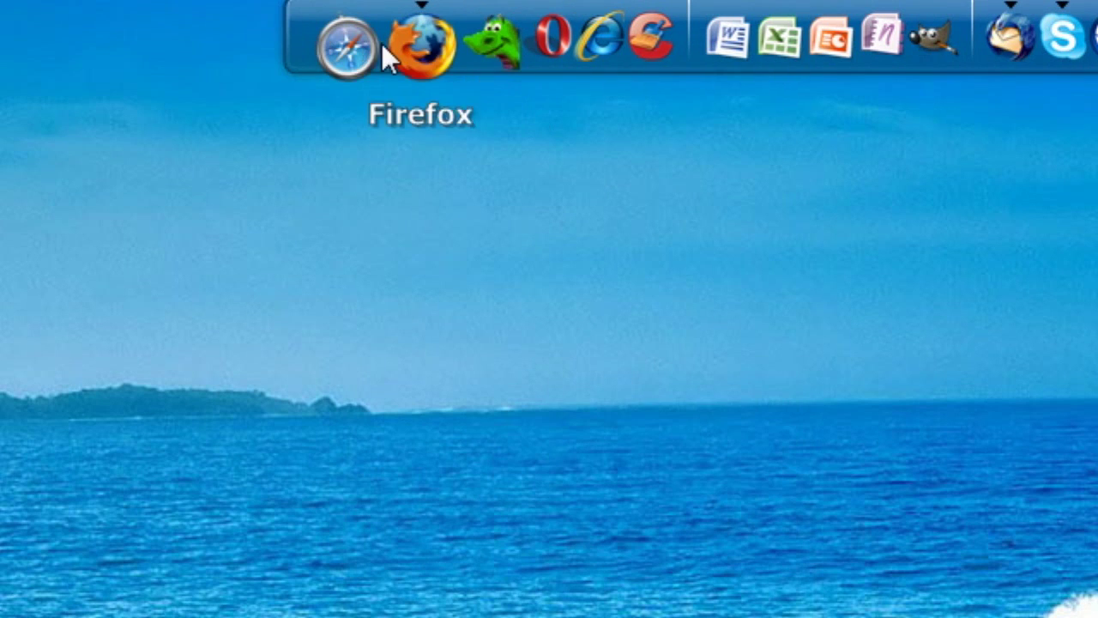
left_click(411, 39)
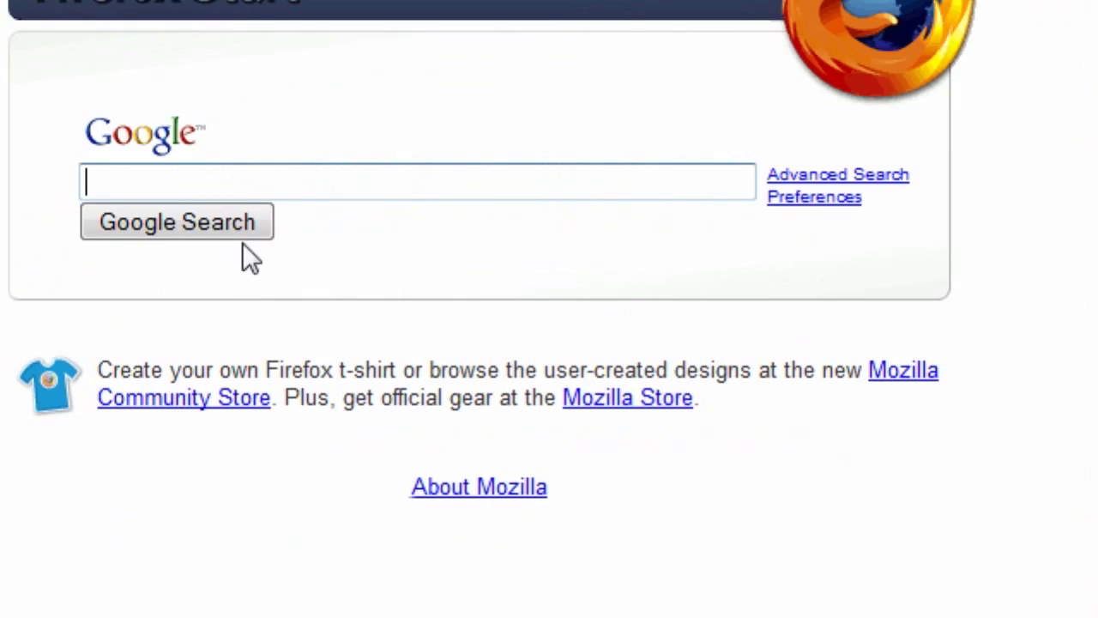
type("fraps")
key("Return")
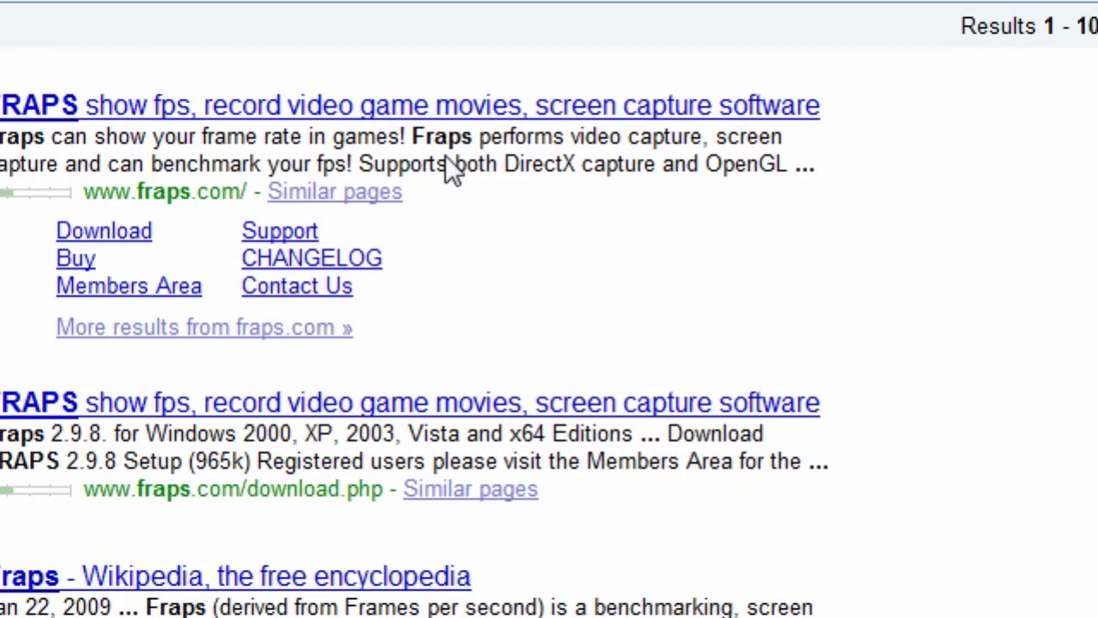
Step: Open the fraps.com result and scroll through its home page
left_click(343, 300)
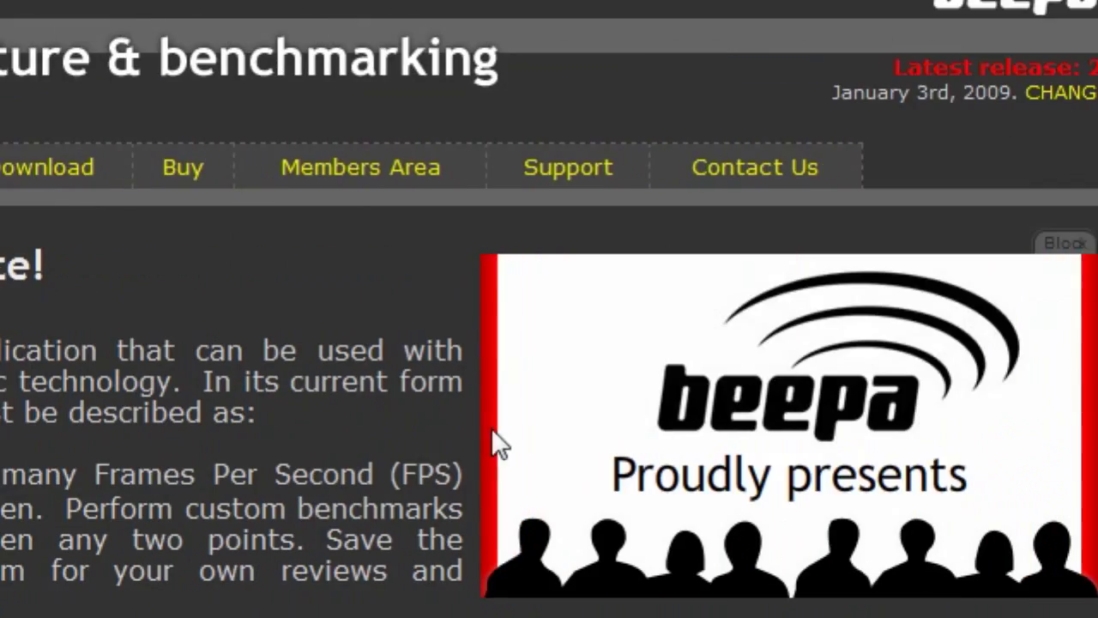
scroll(492, 428, "down", 10)
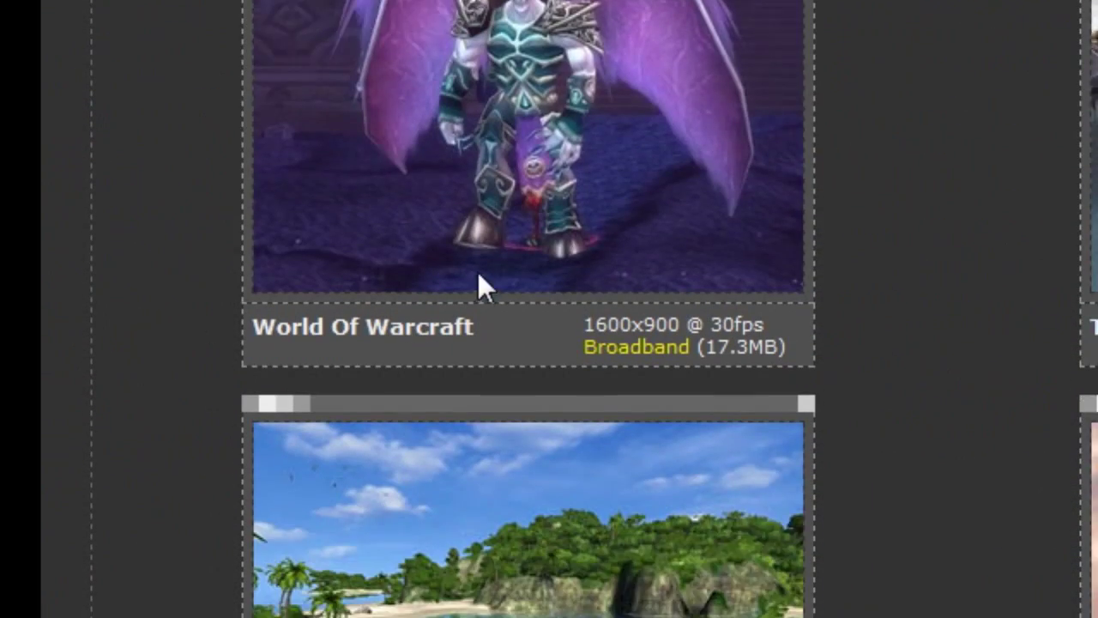
scroll(515, 266, "down", 3)
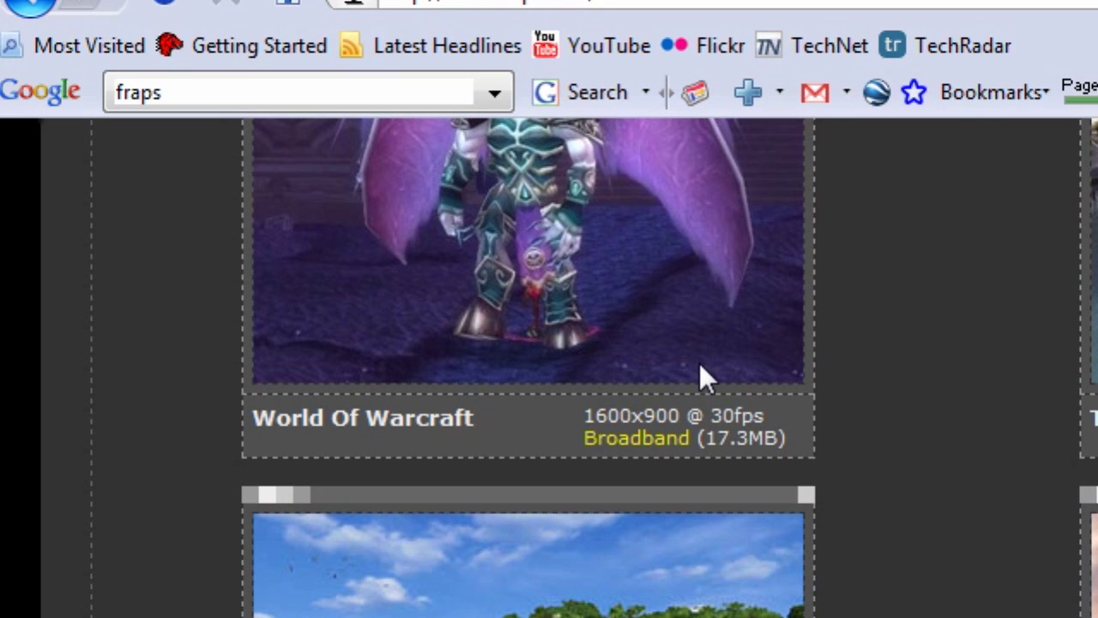
scroll(739, 353, "up", 10)
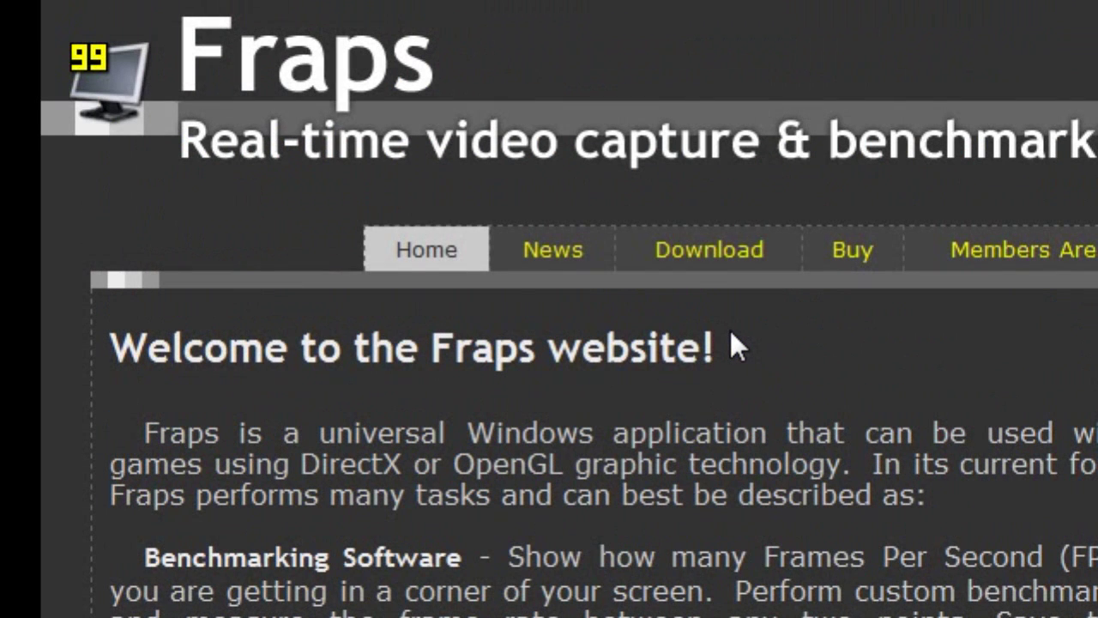
Step: View the Fraps 2.9.8 setup download (965k) page, then bring up the Start menu
left_click(699, 248)
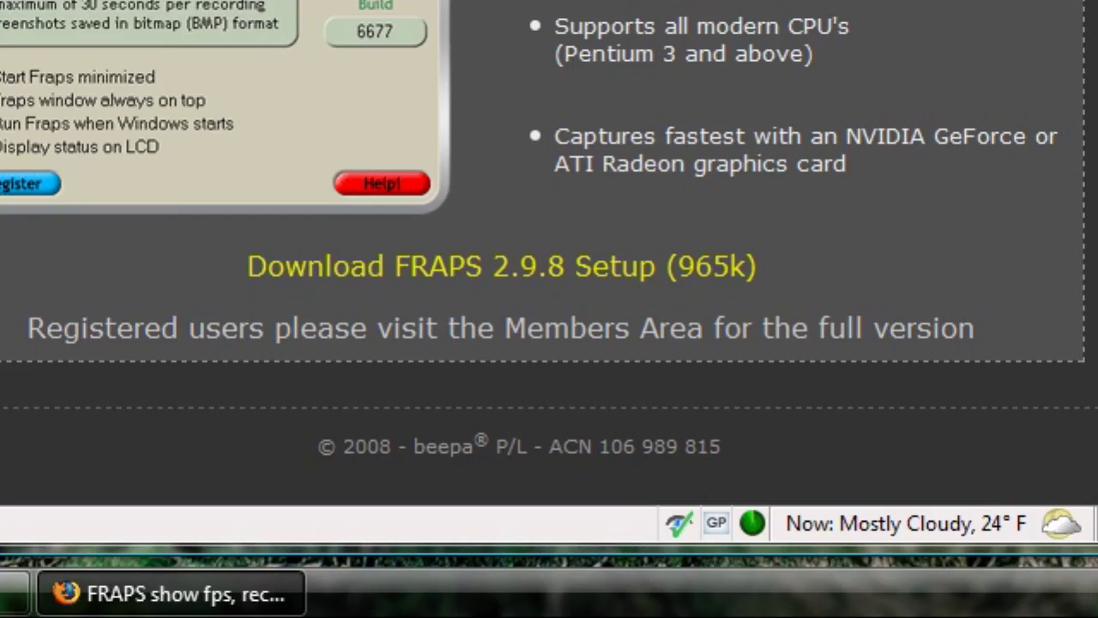
left_click(49, 590)
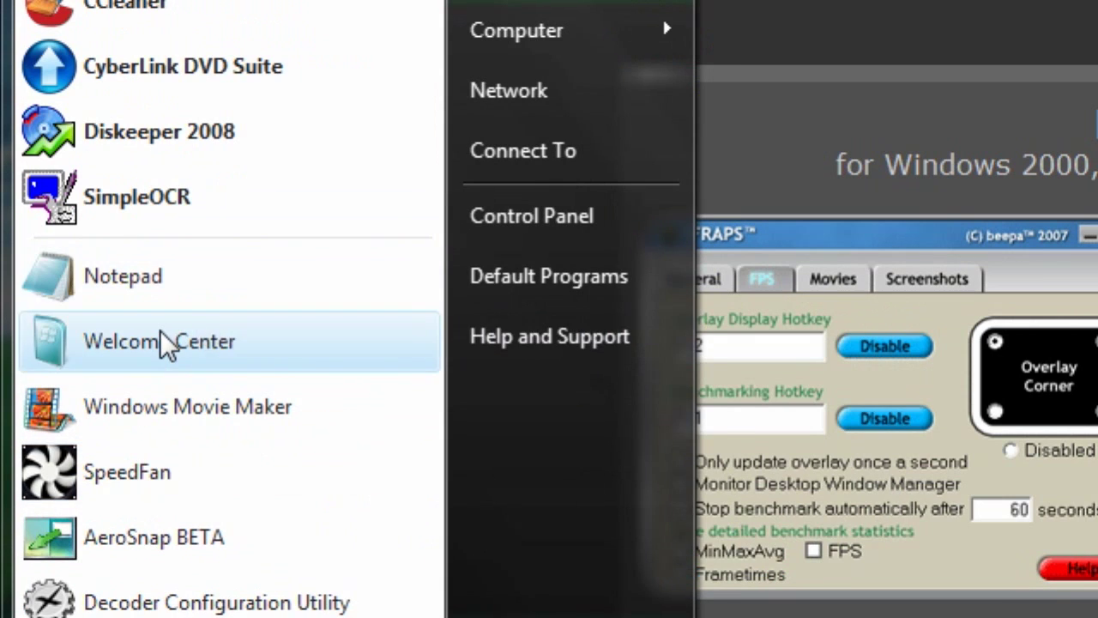
left_click(162, 342)
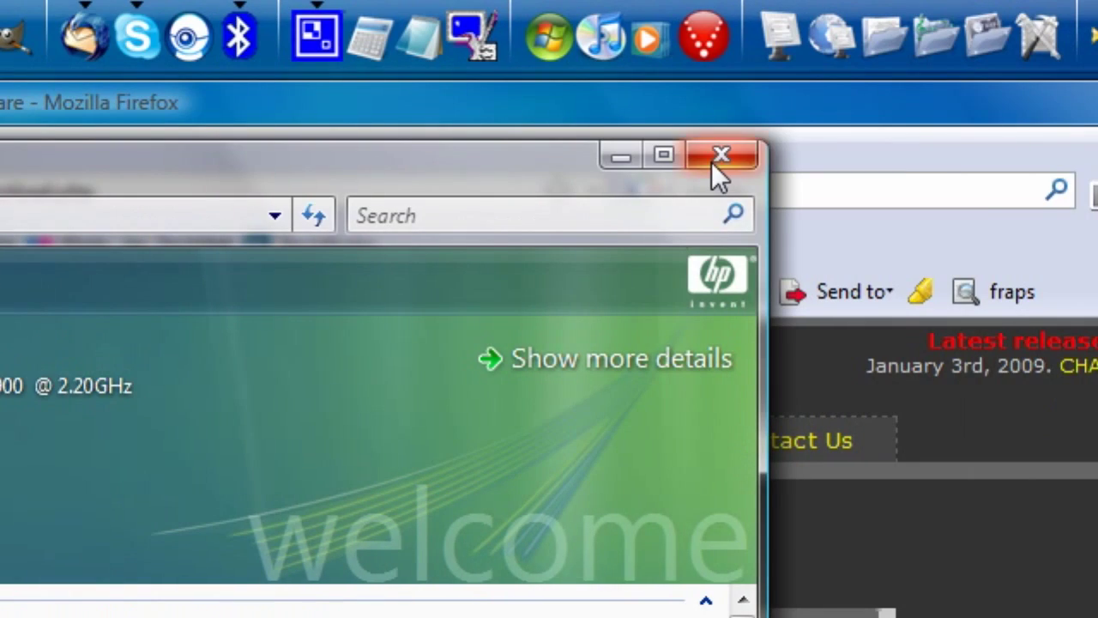
left_click(713, 163)
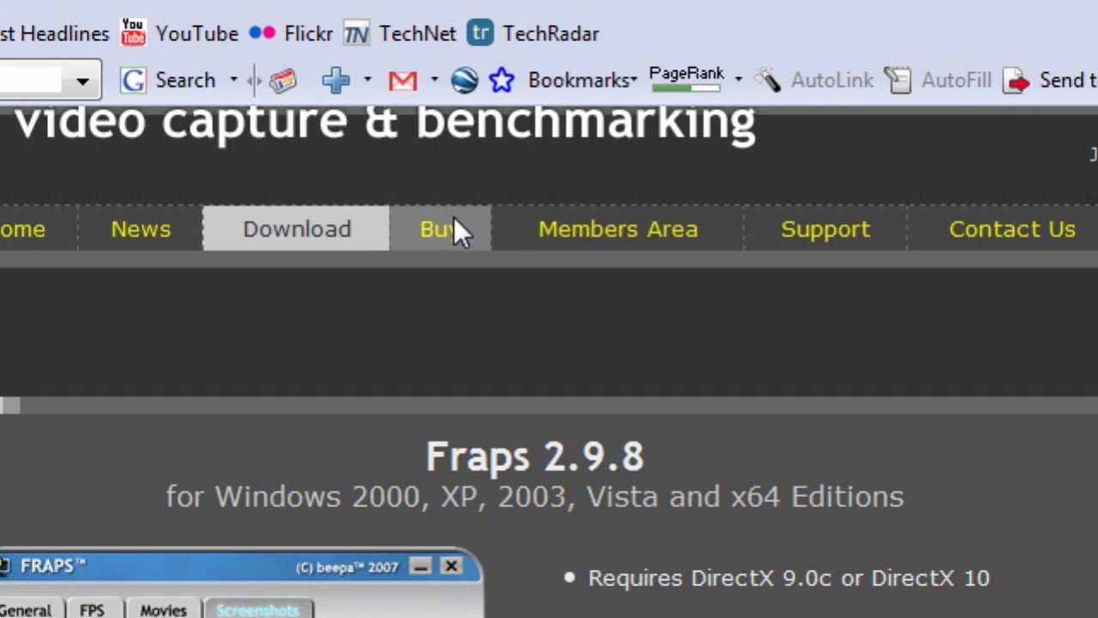
Step: Browse the Buy page, return to the 2.9.8 download page, and close Firefox
left_click(447, 217)
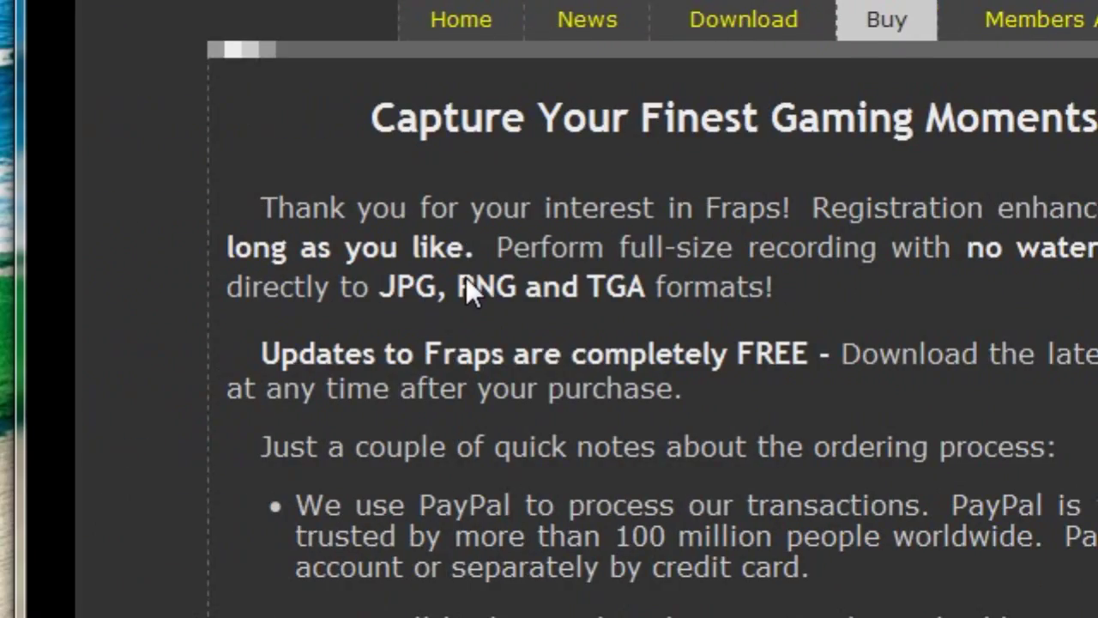
scroll(470, 290, "down", 5)
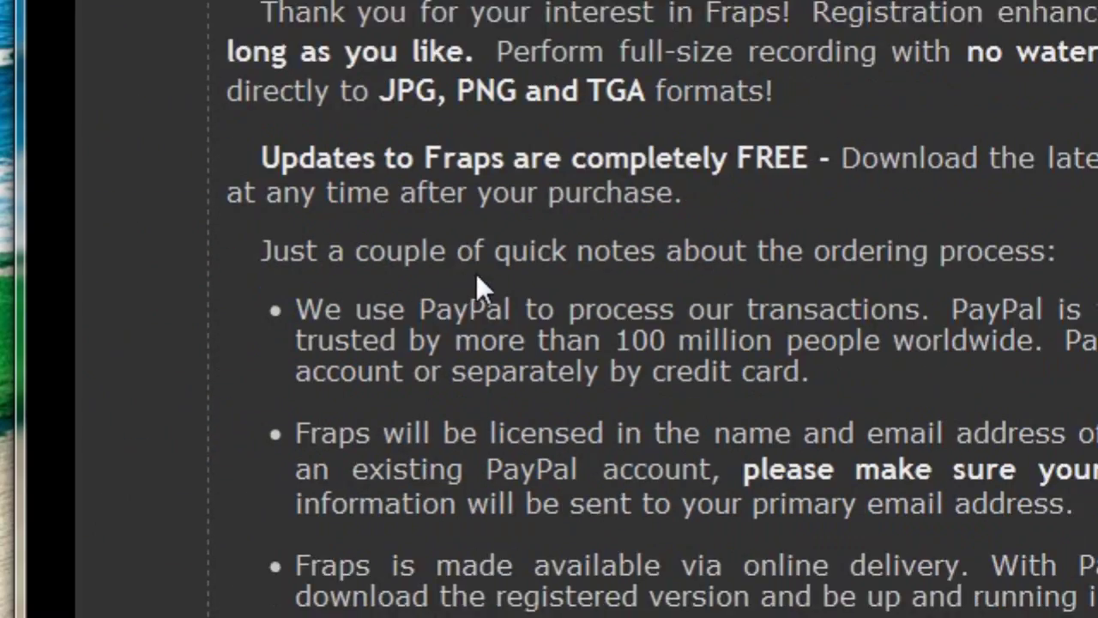
scroll(525, 307, "up", 3)
scroll(520, 300, "down", 1)
scroll(520, 279, "down", 4)
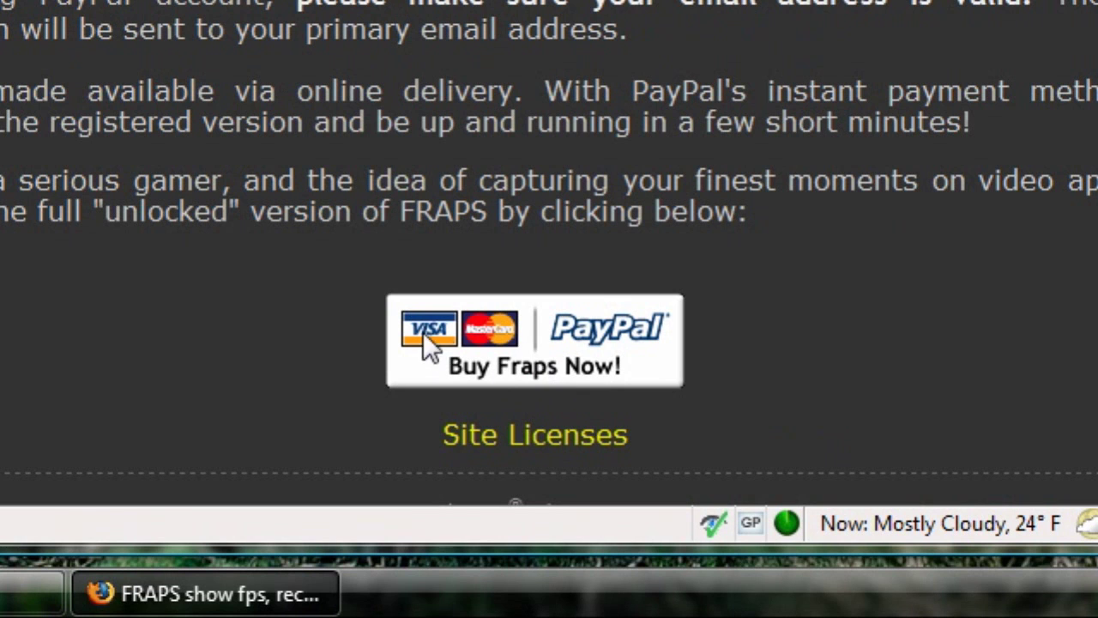
scroll(633, 152, "down", 1)
scroll(539, 307, "up", 8)
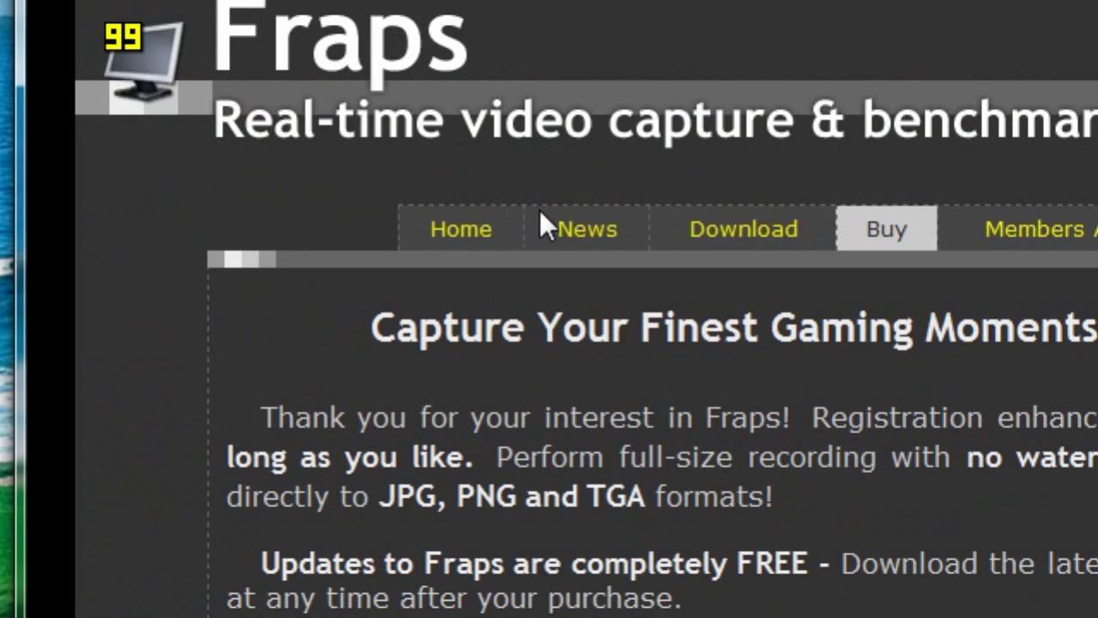
left_click(741, 236)
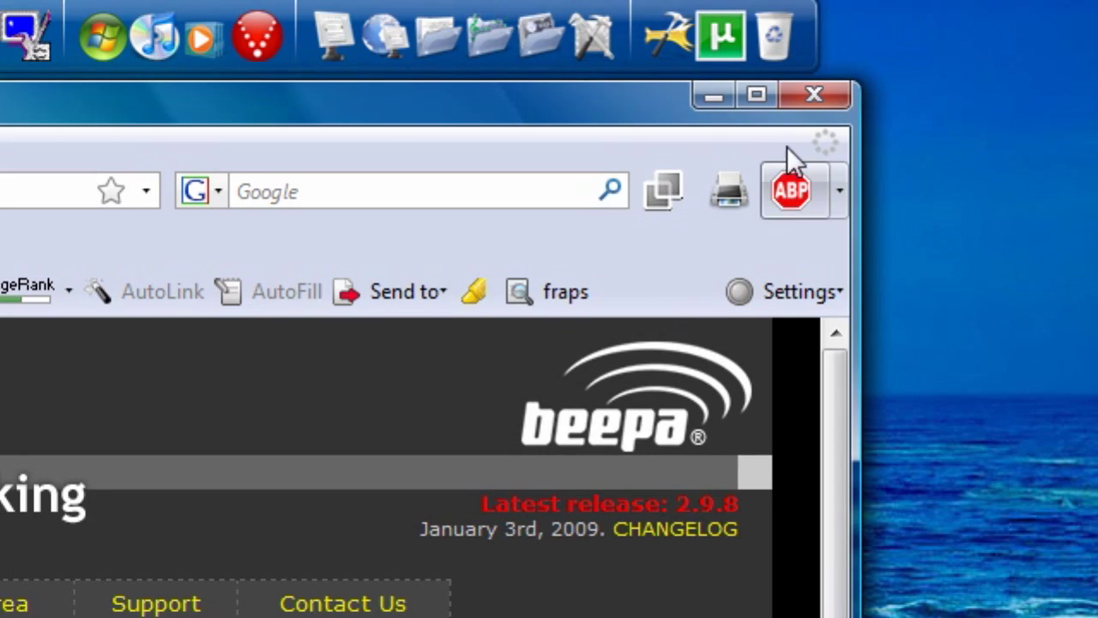
left_click(823, 96)
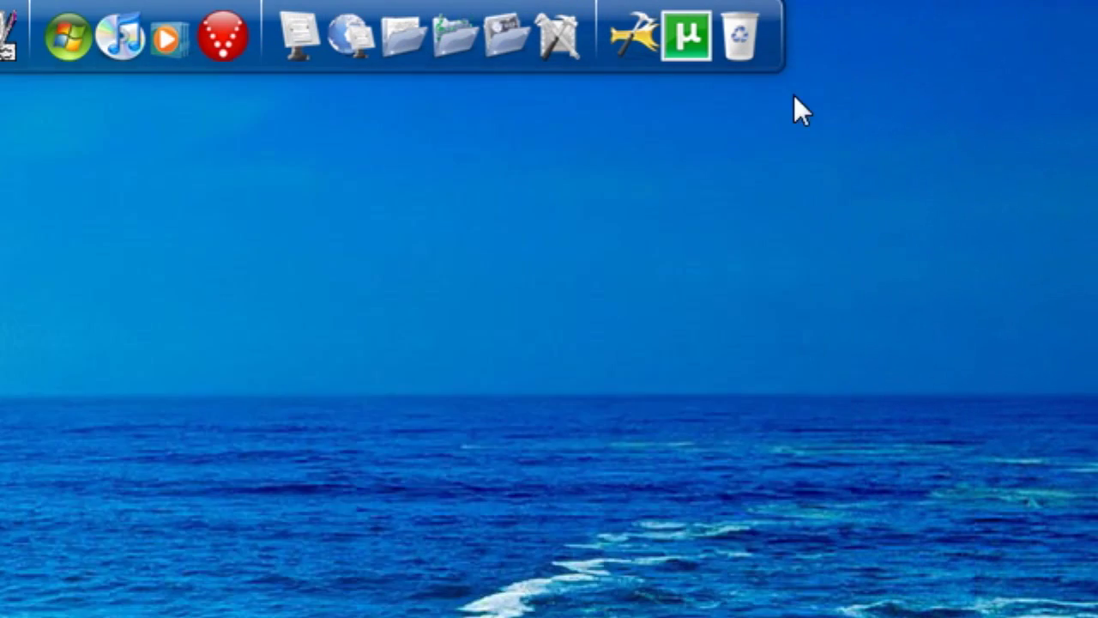